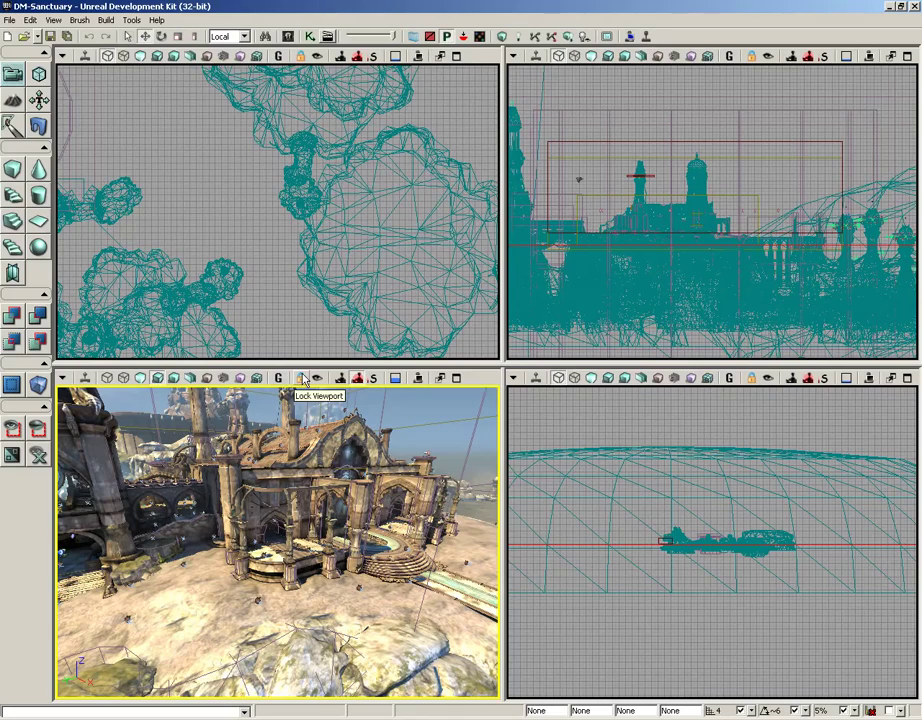
- Maximize the perspective viewport and select the blocking volume by the mossy rocks, followed by the ground terrain
click(457, 379)
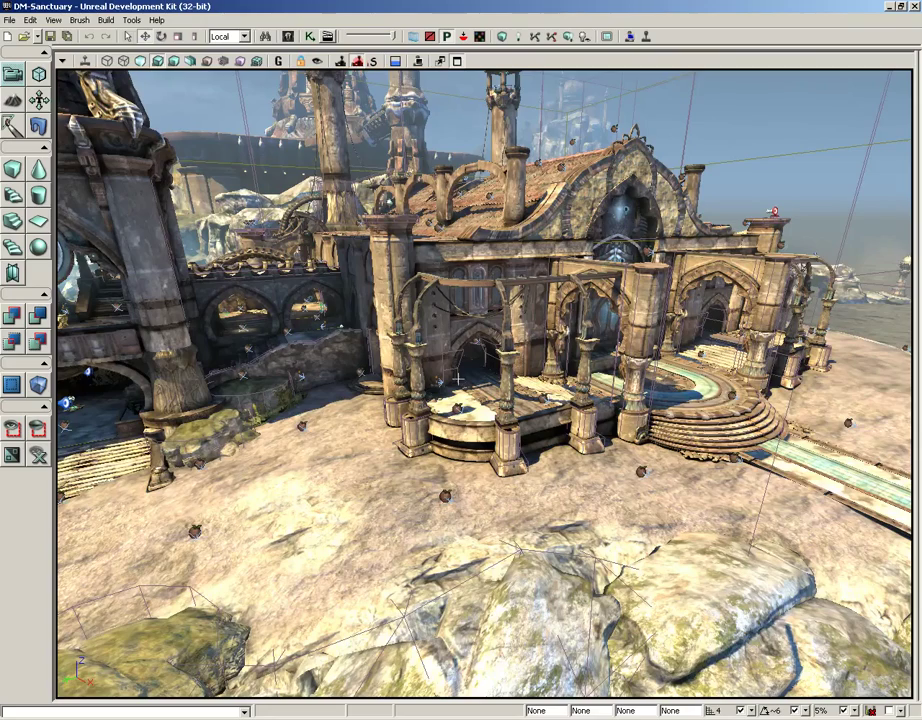
drag(457, 379, 385, 313)
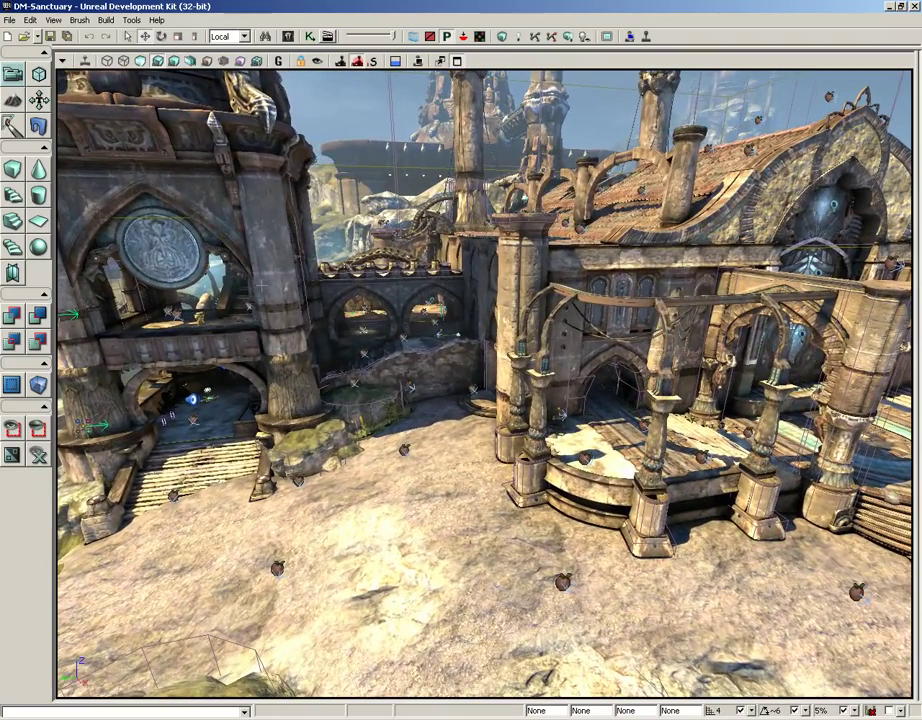
click(38, 126)
click(370, 404)
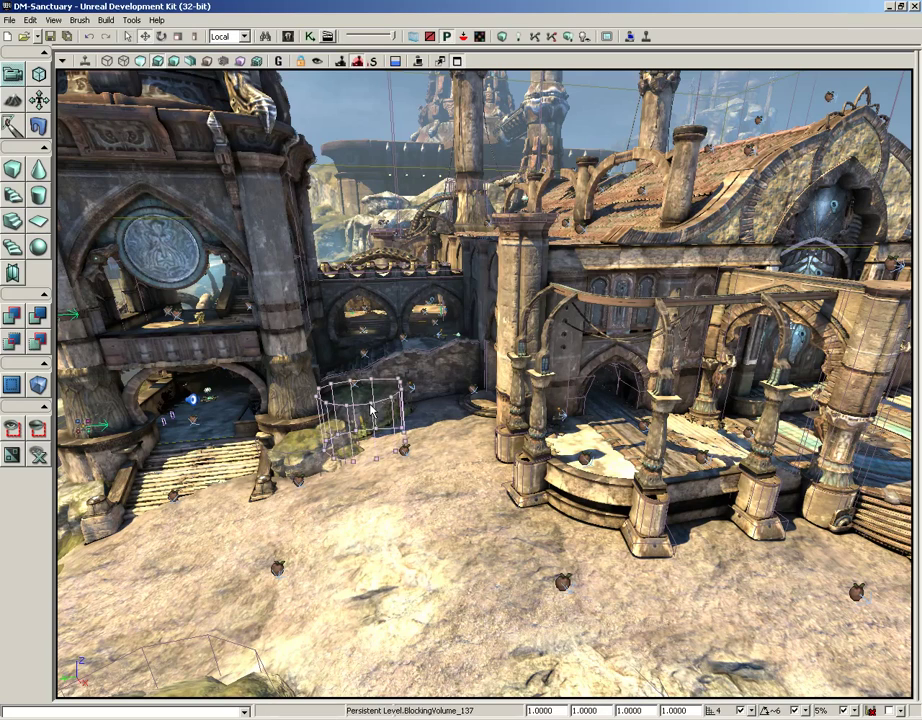
click(372, 510)
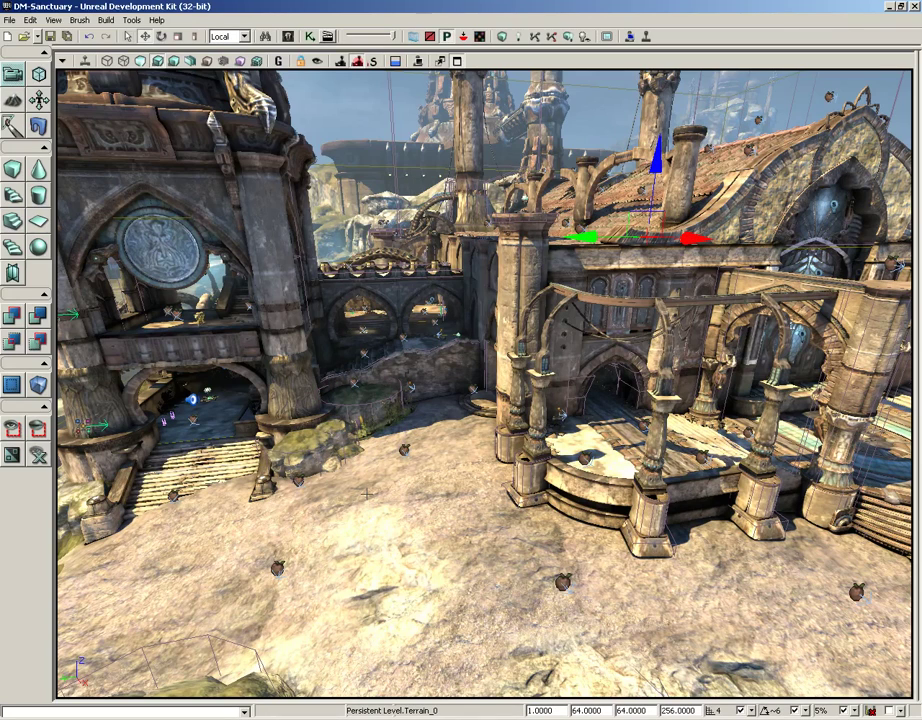
- Turn on Game View in the perspective viewport and inspect the courtyard without editor icons
click(281, 61)
right_drag(434, 363, 372, 300)
drag(372, 300, 335, 318)
drag(440, 345, 435, 366)
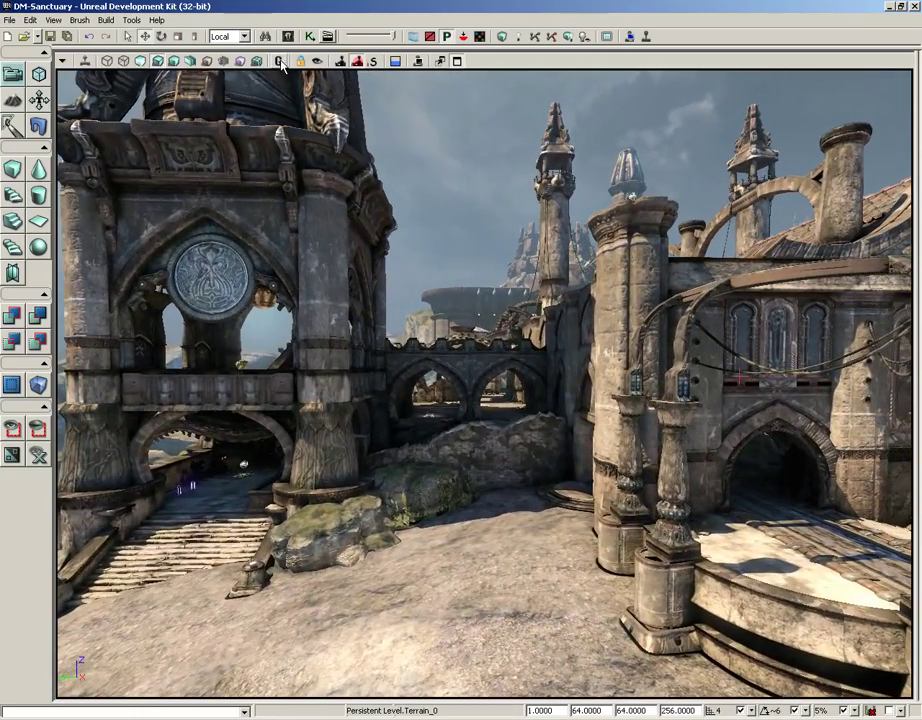
- Toggle Game View off and back on, and look out over the sea and the rocky islands
click(280, 61)
click(280, 61)
click(358, 62)
drag(355, 272, 138, 338)
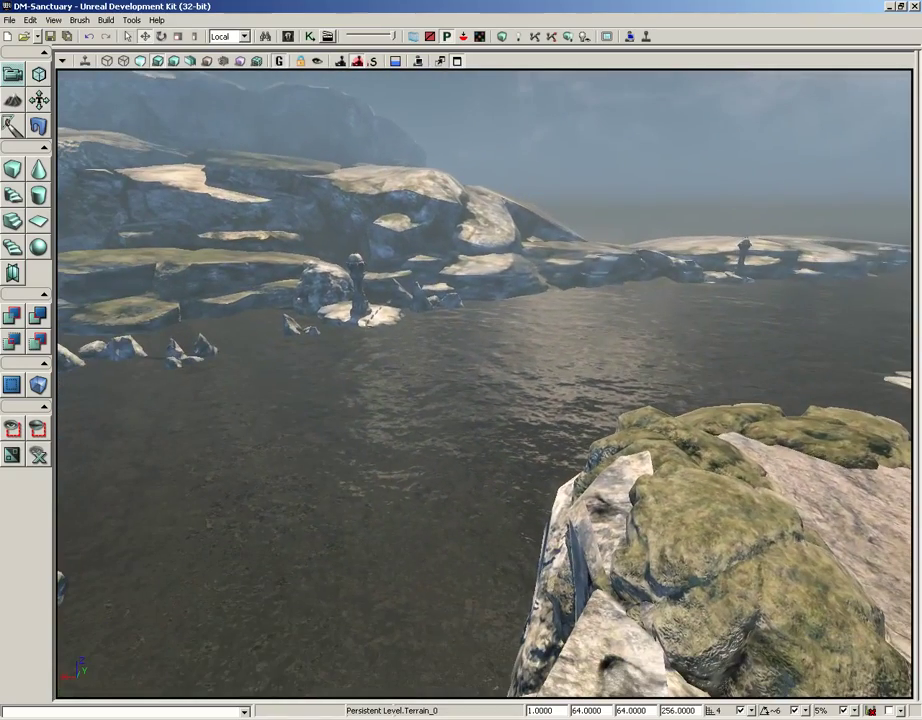
- Toggle realtime update for the perspective viewport and examine the water, tower and courtyard
click(85, 62)
right_drag(420, 330, 462, 322)
drag(450, 392, 555, 378)
right_drag(519, 293, 578, 293)
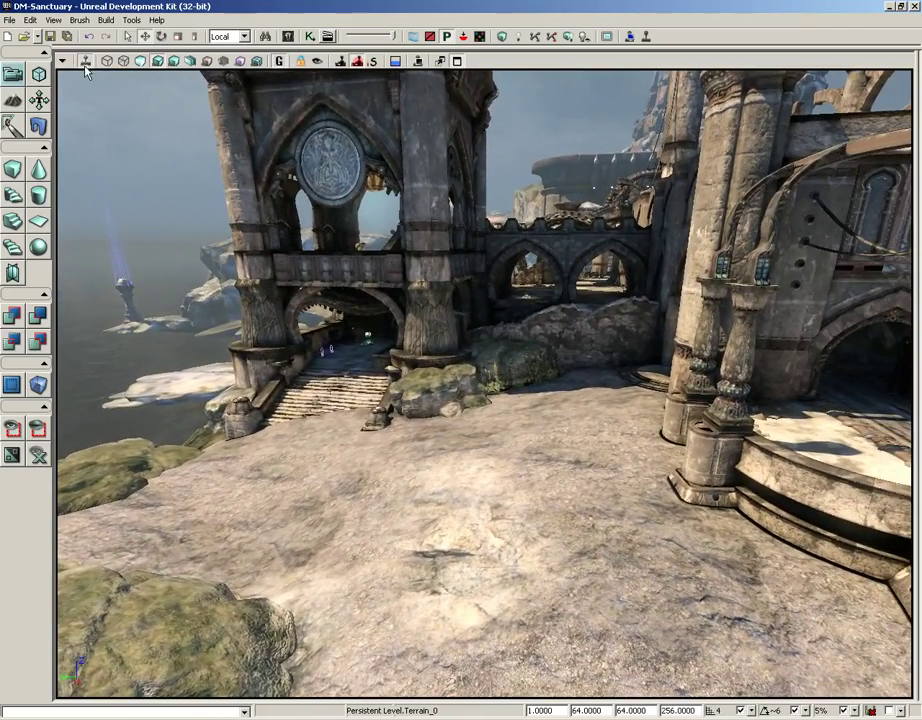
- Turn off Game View, select the tall round pillar beside the terrace, and lower it slightly along its vertical axis
click(279, 62)
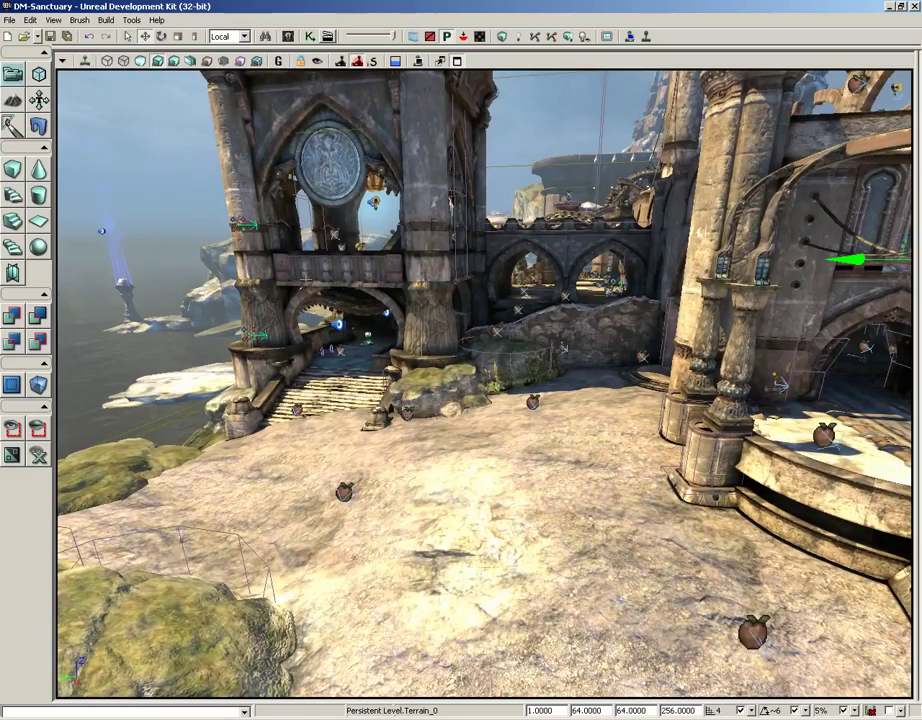
drag(307, 350, 421, 178)
drag(560, 360, 535, 294)
click(535, 294)
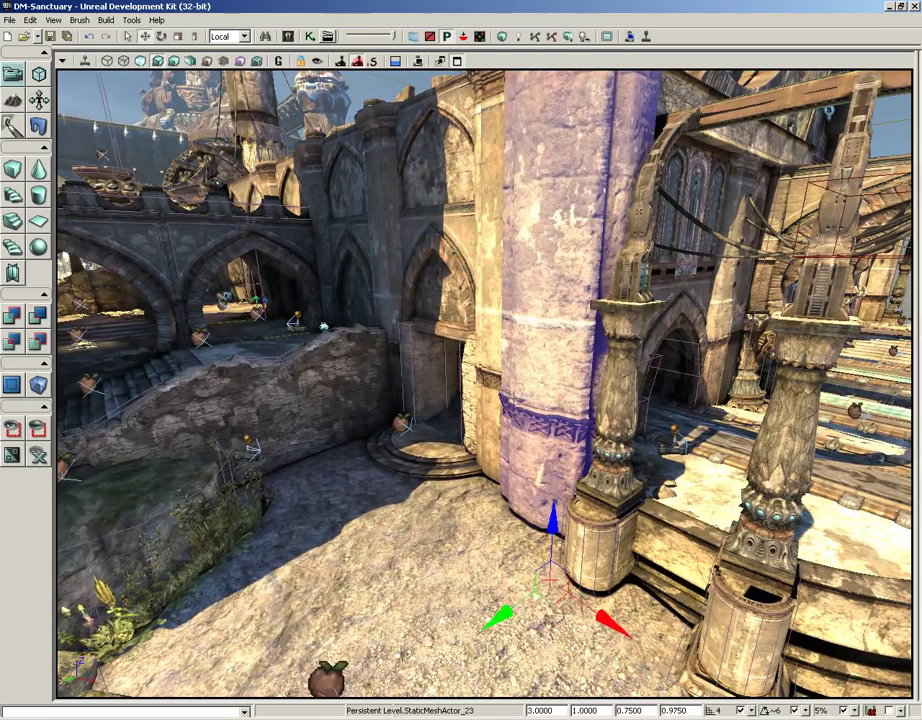
right_drag(430, 478, 451, 434)
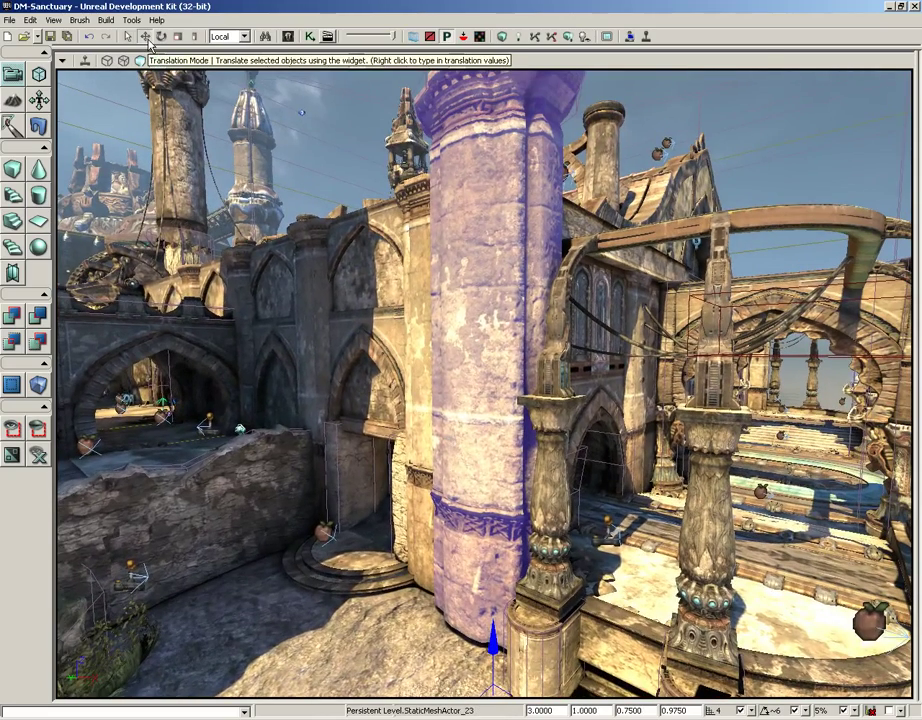
right_drag(297, 266, 327, 376)
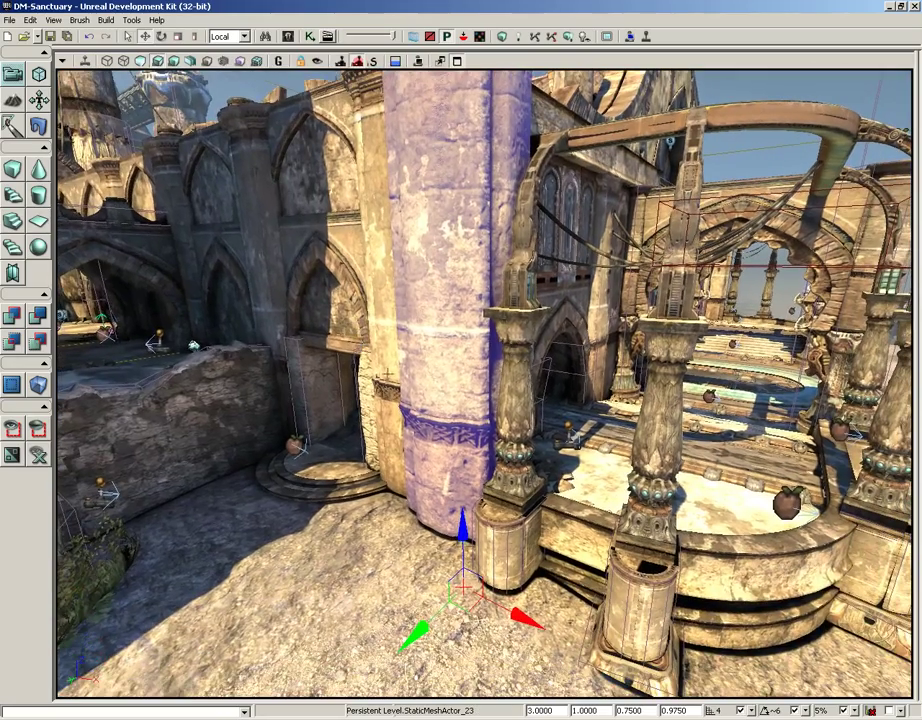
mouse_move(463, 532)
mouse_down()
mouse_move(464, 517)
mouse_move(445, 597)
mouse_move(445, 395)
mouse_move(445, 528)
mouse_up()
- Select the ornate terrace column while in Game View, and leave Game View to bring back its translation widget
click(279, 61)
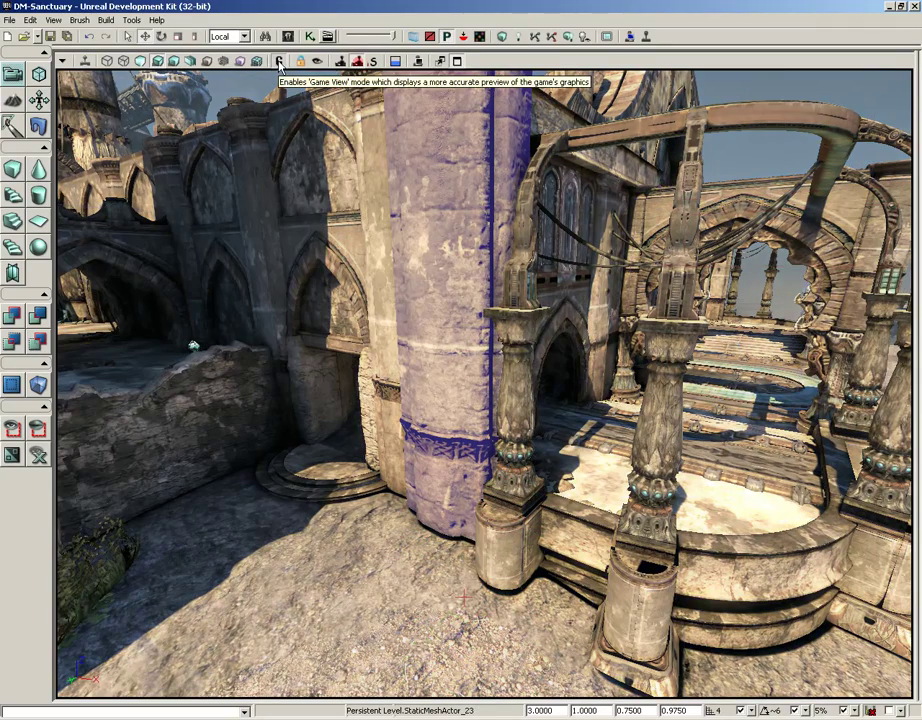
click(665, 360)
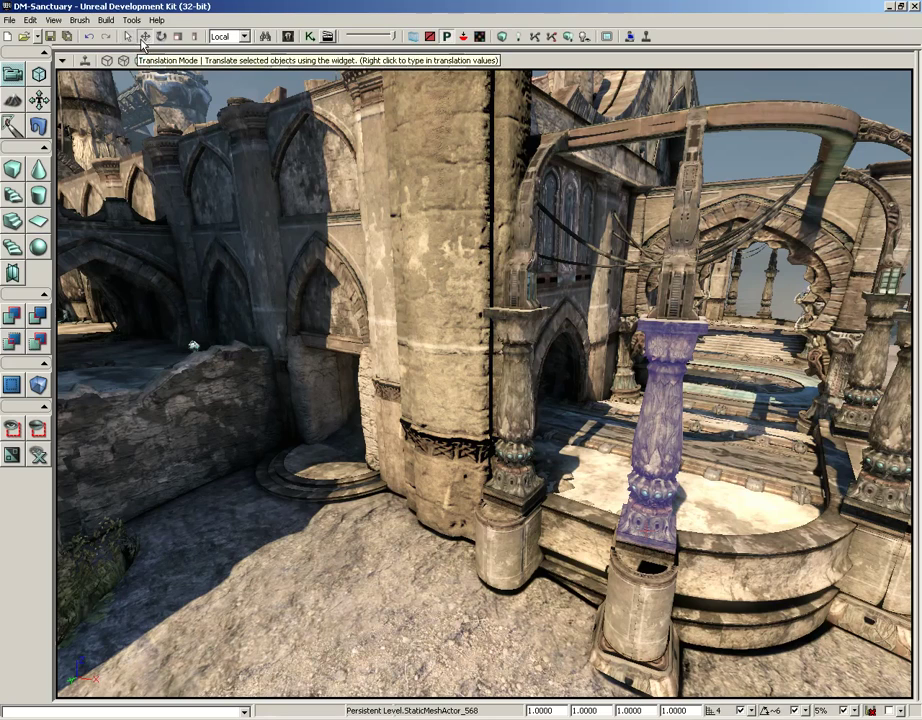
click(278, 62)
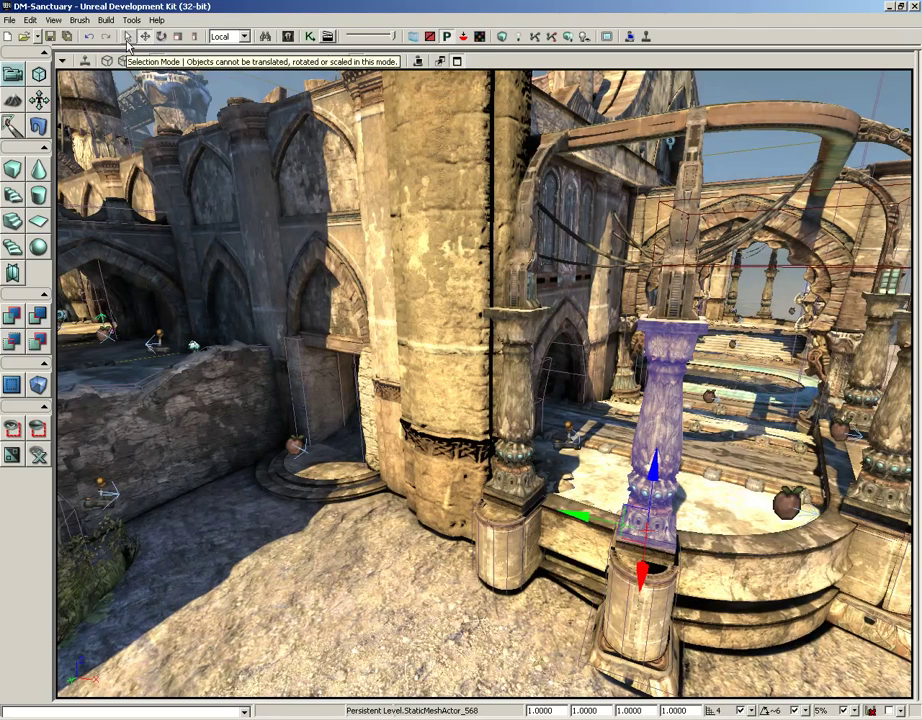
- Try Selection Mode on the ornate column, turn Game View on, and inspect the bridge and round sea platform
click(128, 38)
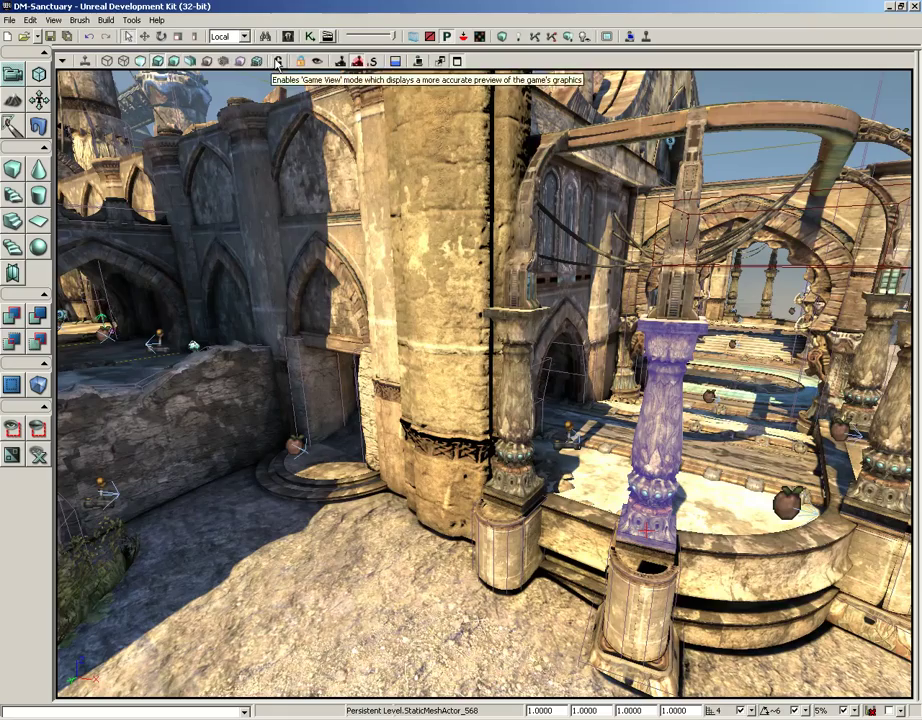
click(278, 61)
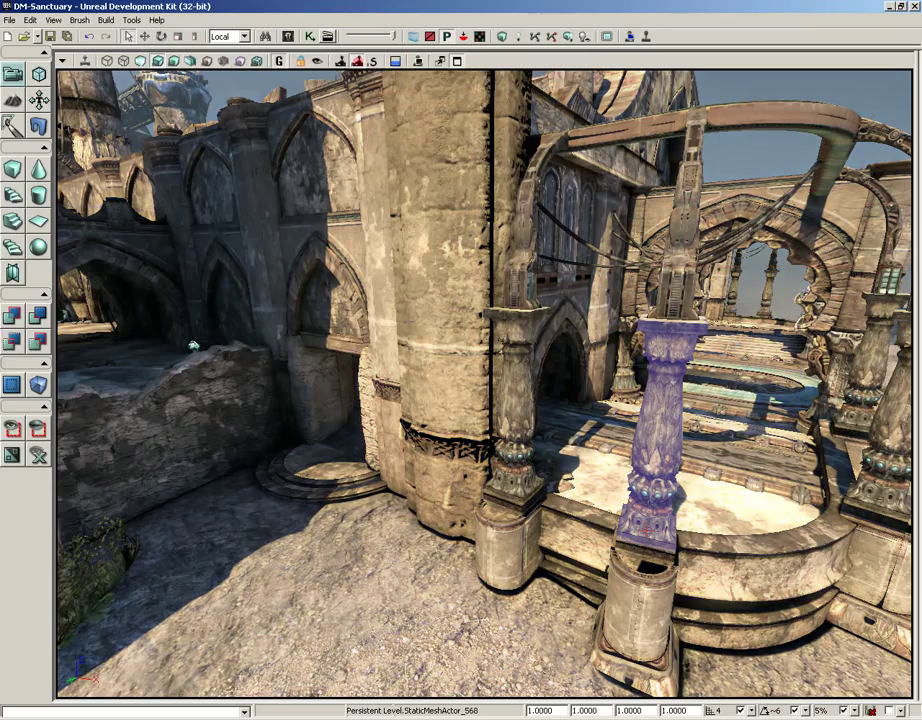
click(129, 37)
right_drag(212, 174, 470, 174)
drag(354, 299, 340, 260)
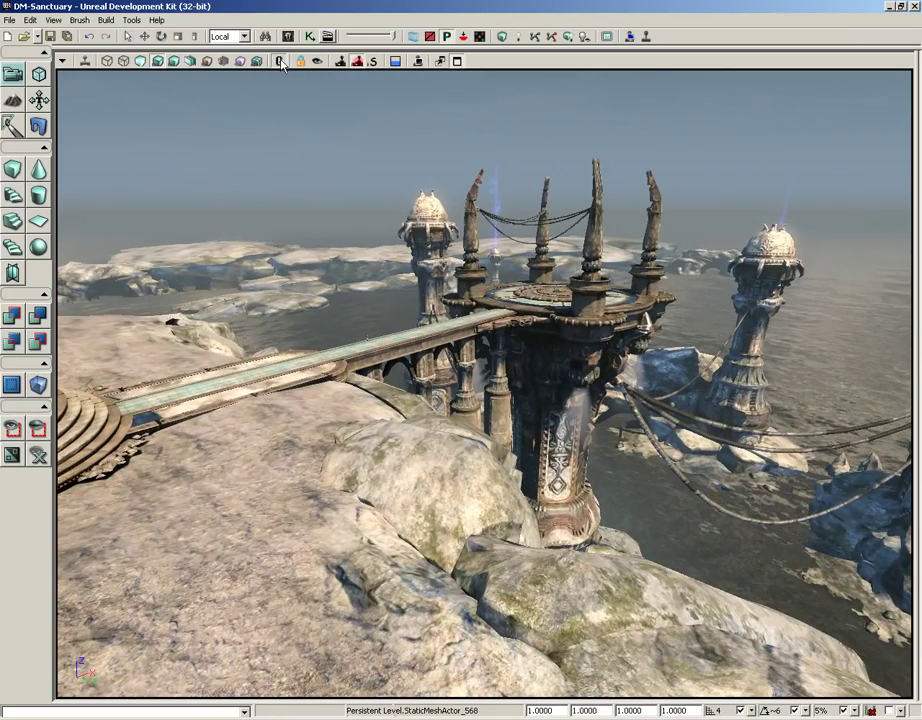
drag(420, 300, 431, 68)
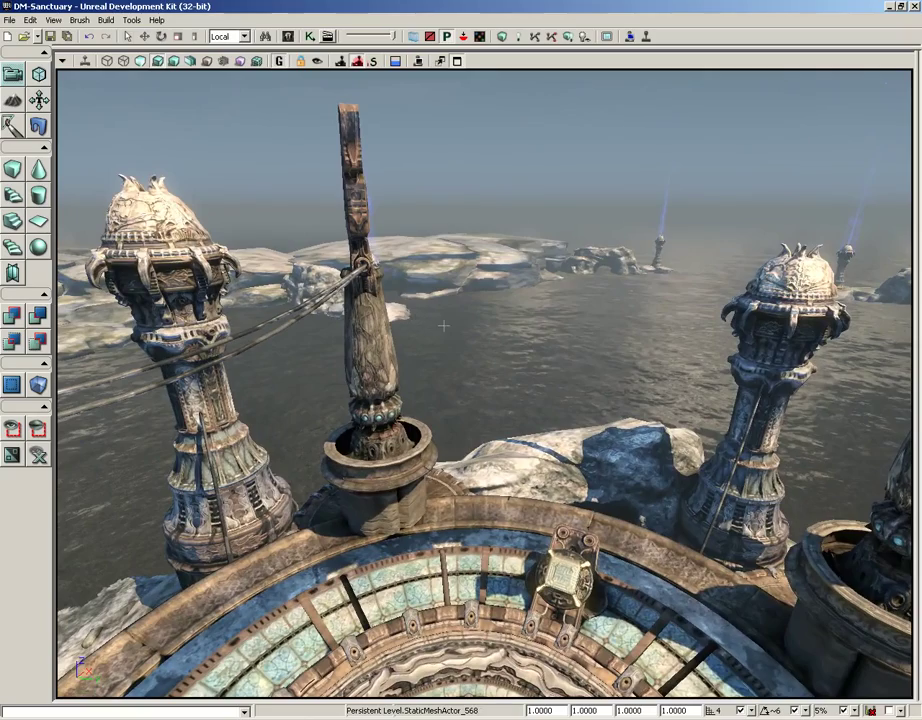
- Restore the four-viewport layout and bring the round platform into close view in the top viewport
click(457, 61)
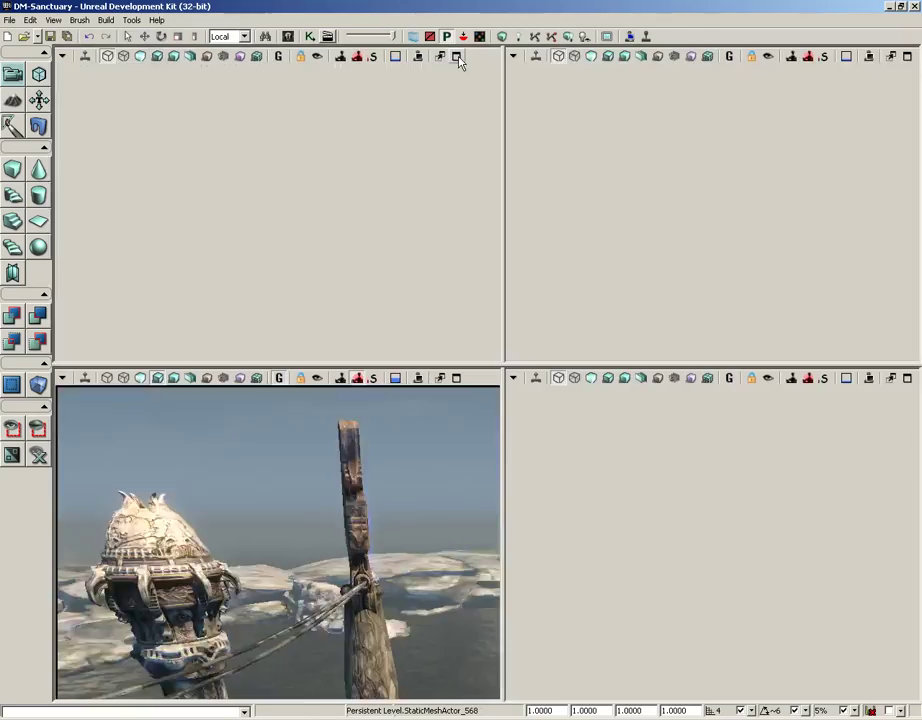
right_drag(308, 629, 54, 541)
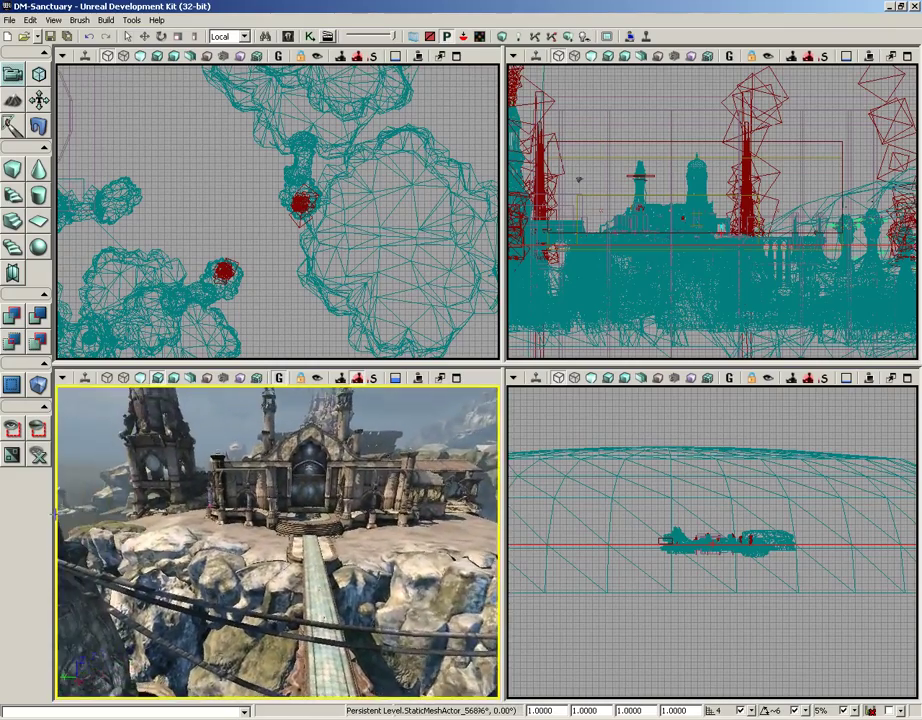
scroll(256, 205, down, 5)
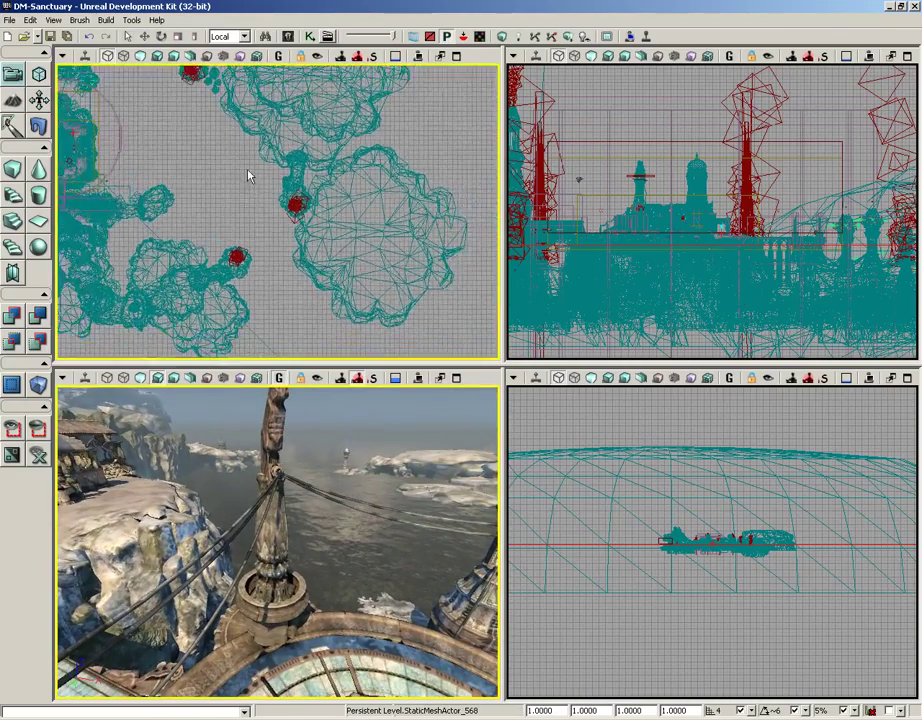
right_drag(282, 302, 379, 364)
right_drag(297, 220, 253, 219)
scroll(359, 300, up, 5)
scroll(362, 353, up, 3)
scroll(317, 352, up, 6)
scroll(254, 219, up, 3)
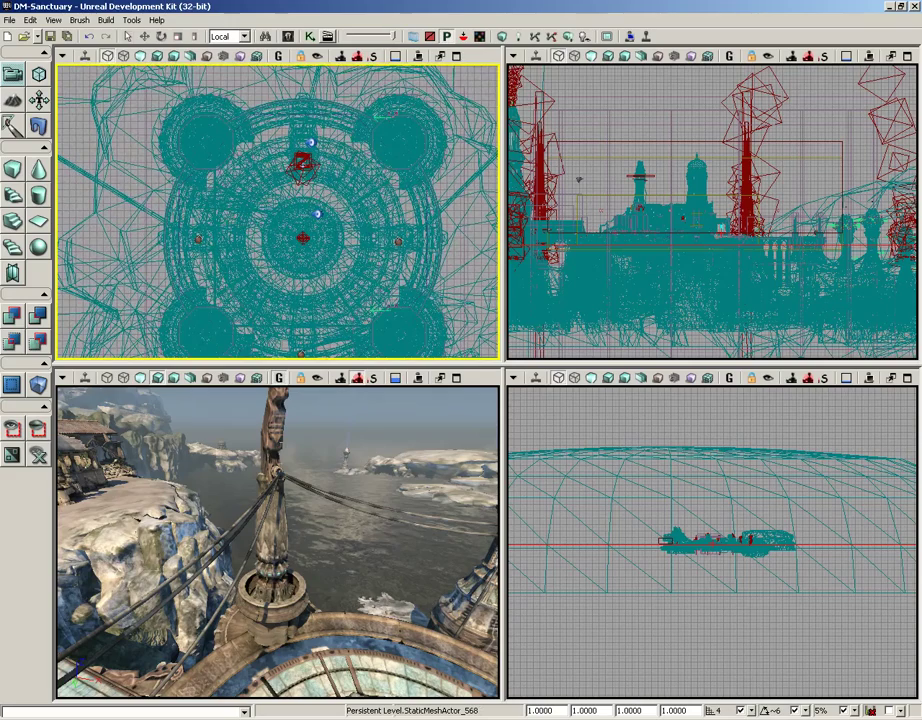
- Select the pillar on the platform's rim in the perspective viewport and locate it close-up in the top viewport
click(275, 430)
drag(352, 263, 410, 174)
scroll(329, 169, up, 7)
scroll(290, 195, up, 1)
- Select the curved arch support beside the building entrance and lock the top viewport
drag(375, 565, 57, 387)
right_drag(57, 387, 337, 555)
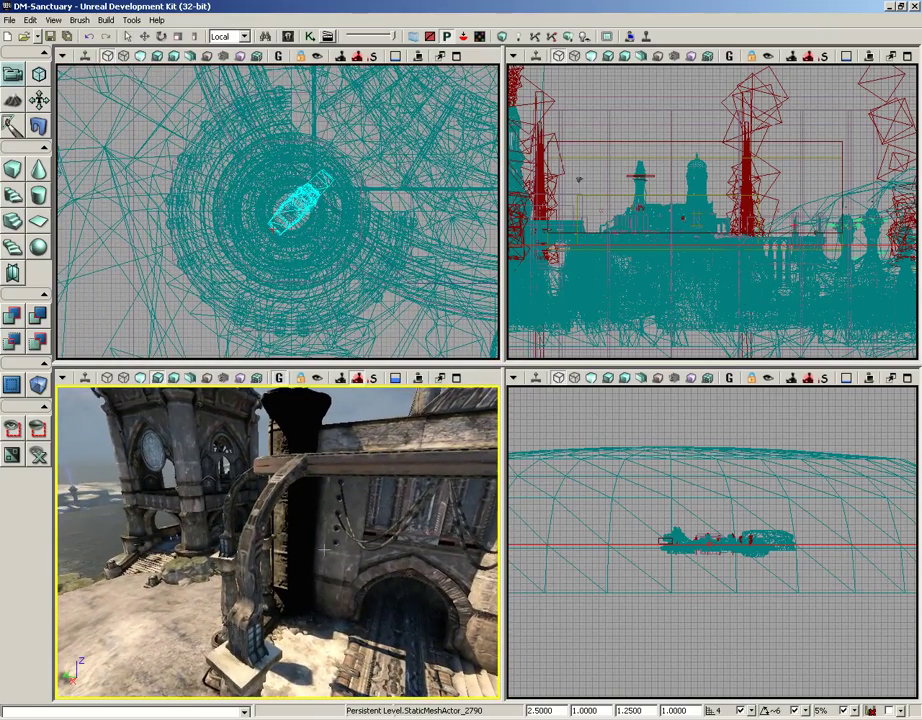
click(248, 510)
click(262, 513)
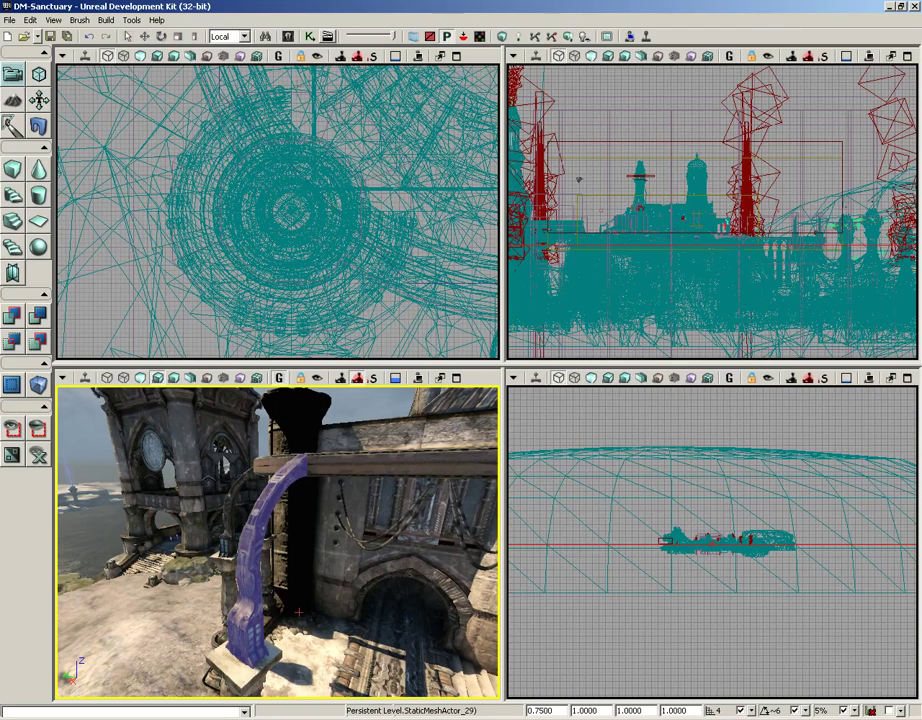
click(300, 57)
middle_drag(380, 577, 380, 577)
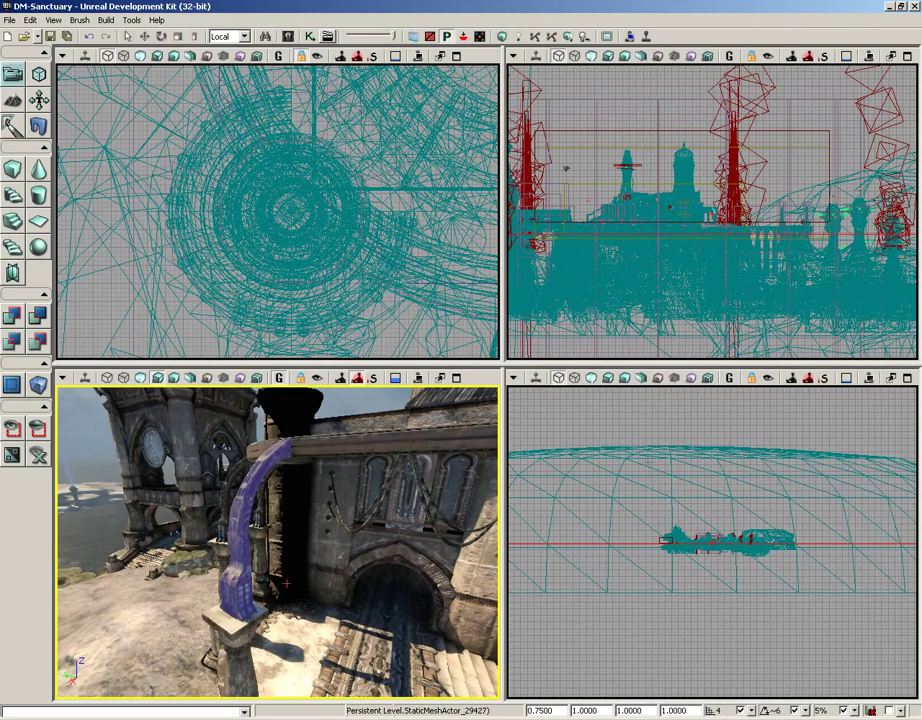
- Examine the level's wireframe close-up in the front and side viewports
click(712, 560)
scroll(712, 560, up, 5)
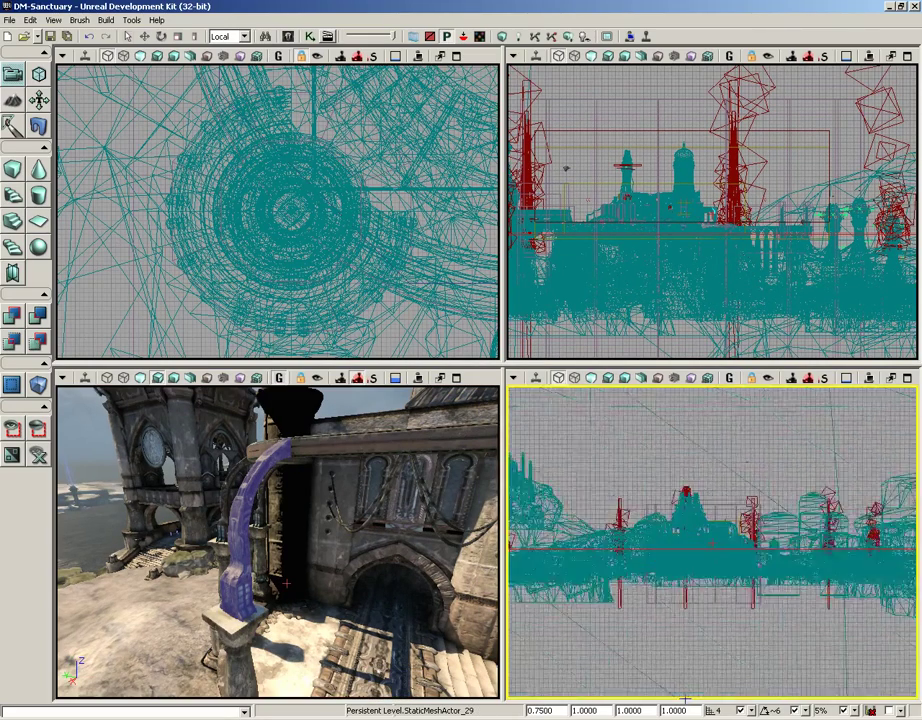
scroll(700, 490, up, 4)
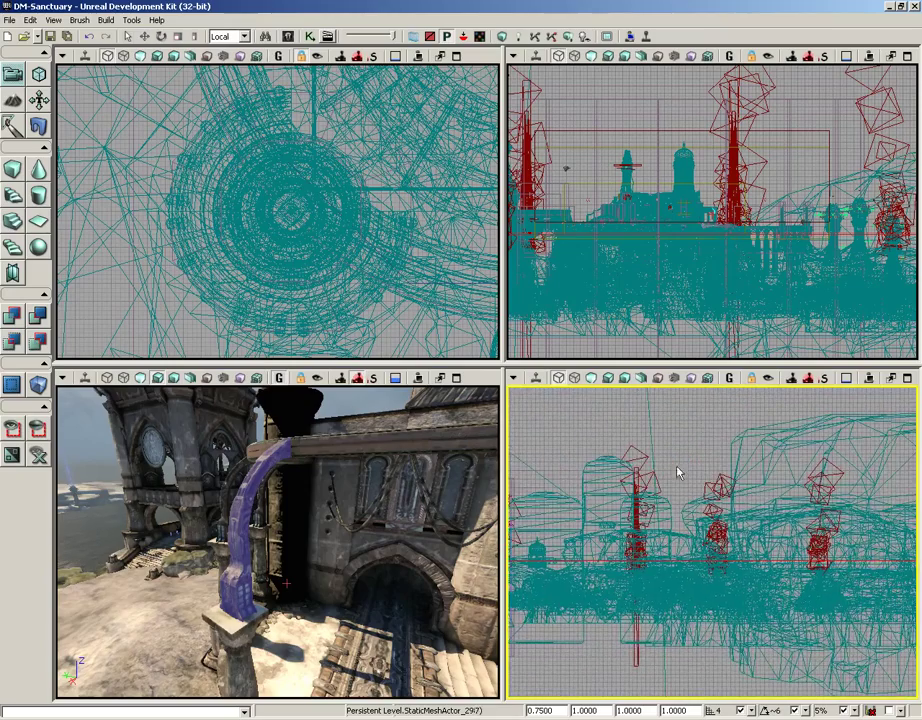
scroll(710, 560, up, 4)
click(634, 167)
scroll(634, 167, up, 4)
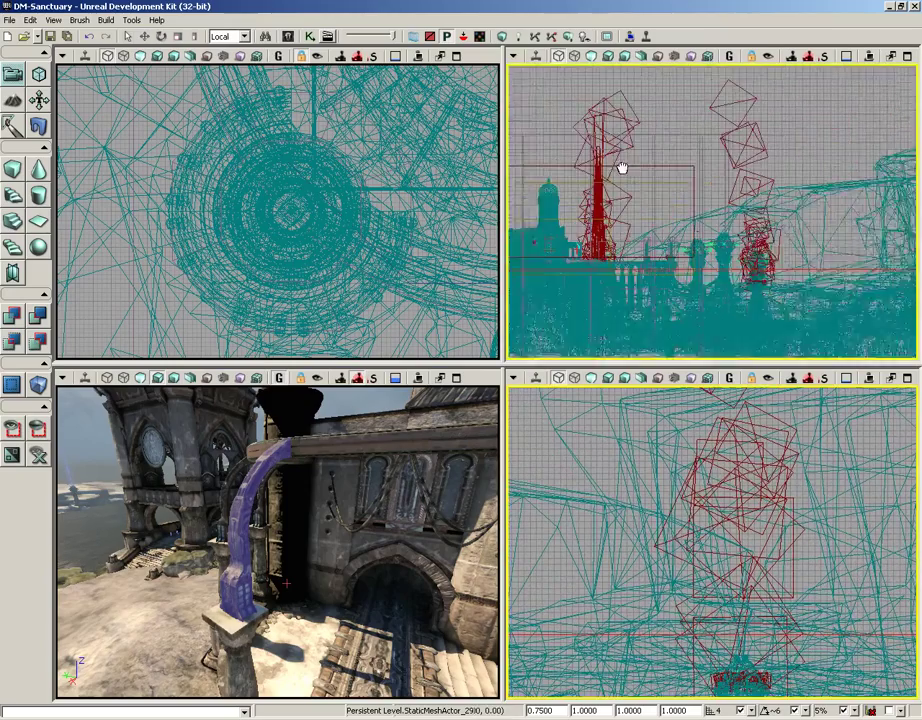
scroll(726, 168, up, 3)
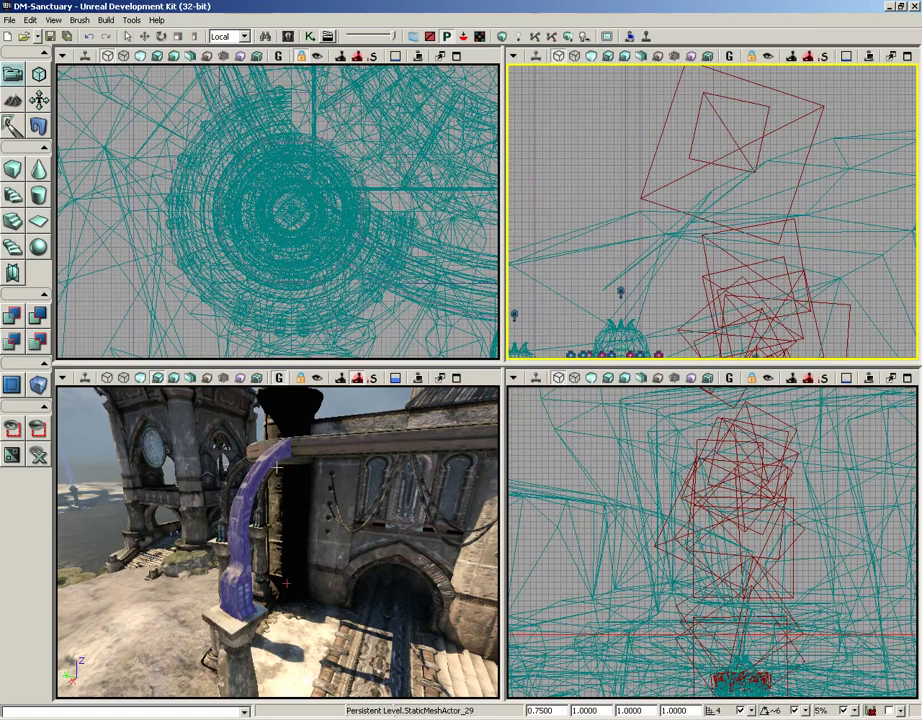
- Center the unlocked orthographic viewports on the selected arch support and compare it across the top, side and perspective views
key(Home)
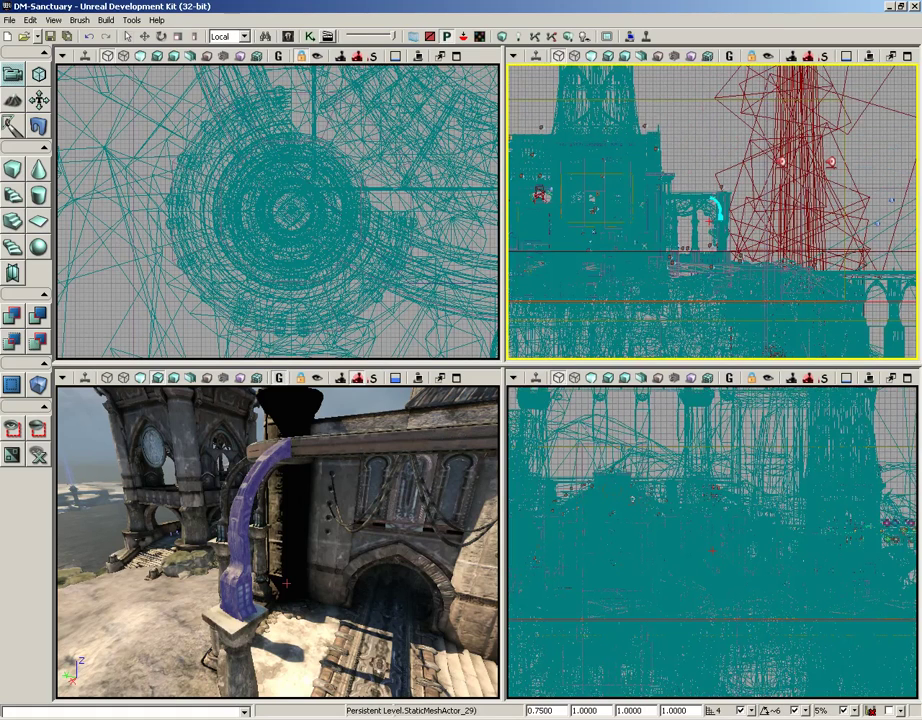
scroll(724, 305, up, 6)
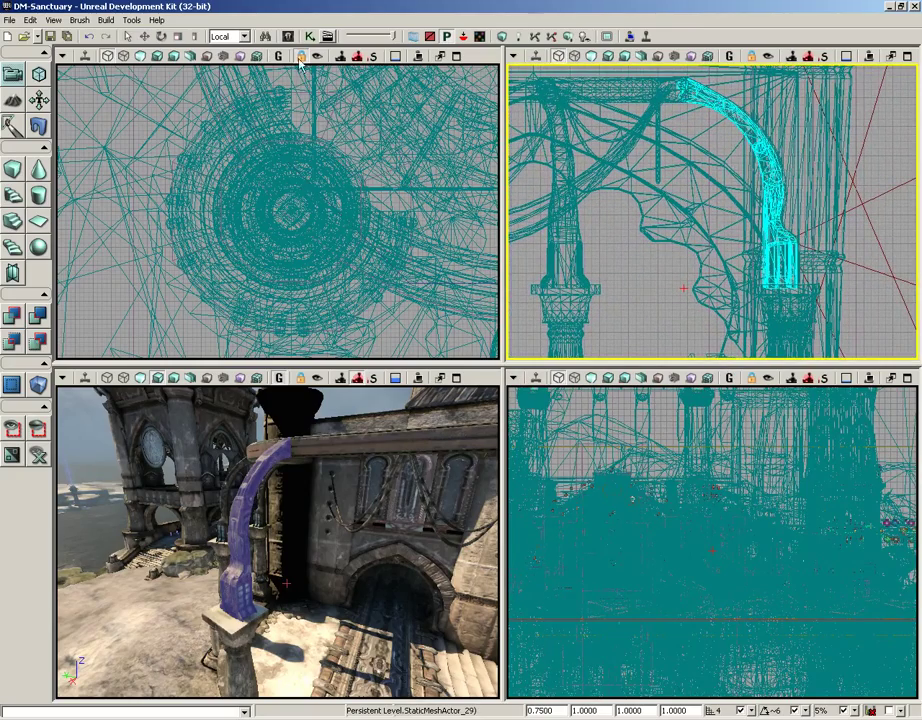
scroll(280, 205, down, 8)
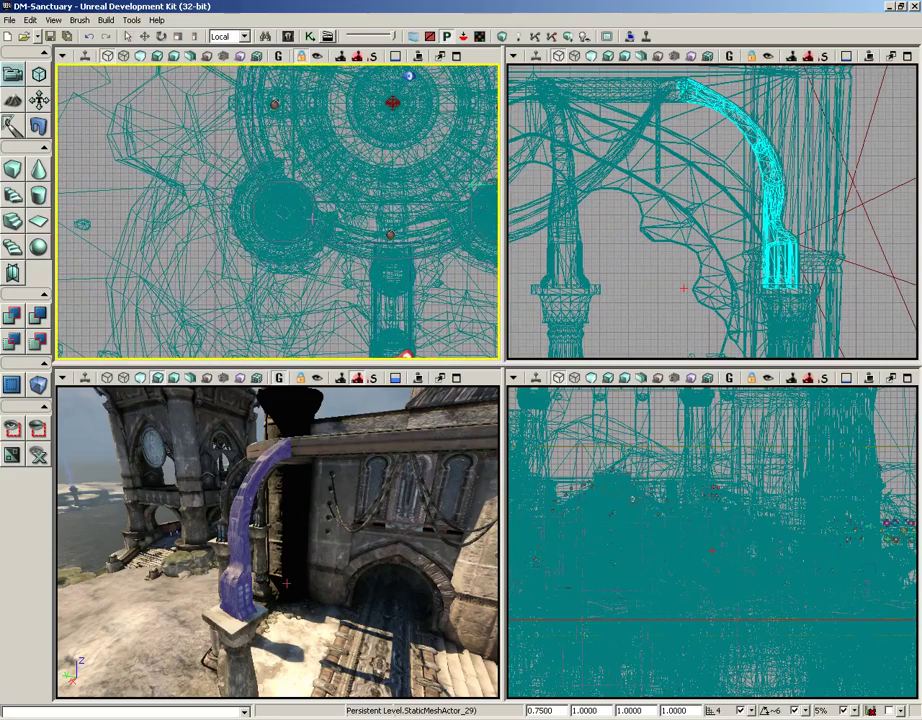
drag(297, 487, 302, 490)
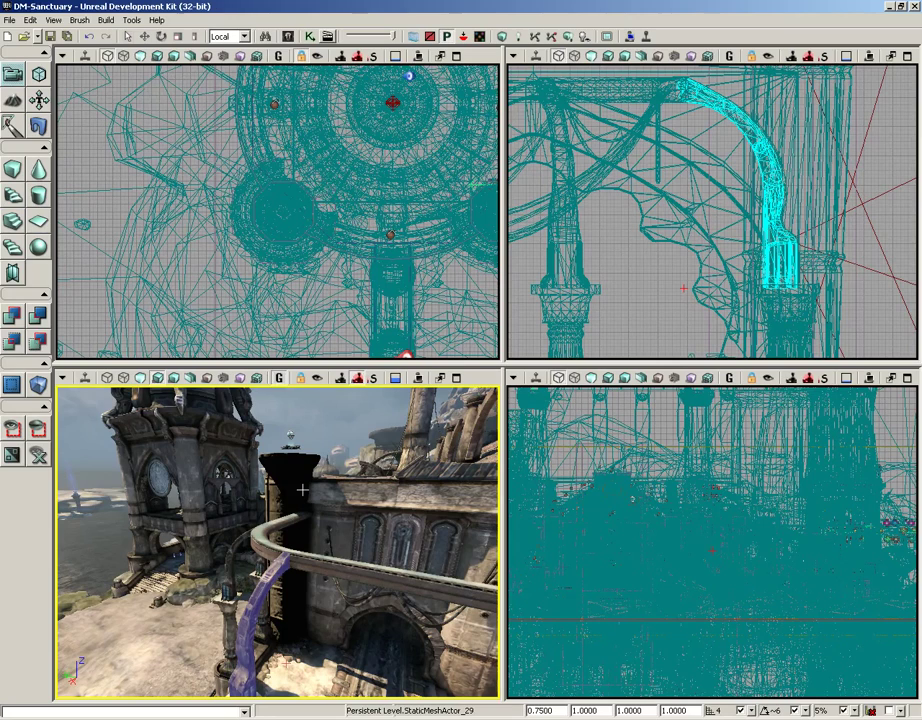